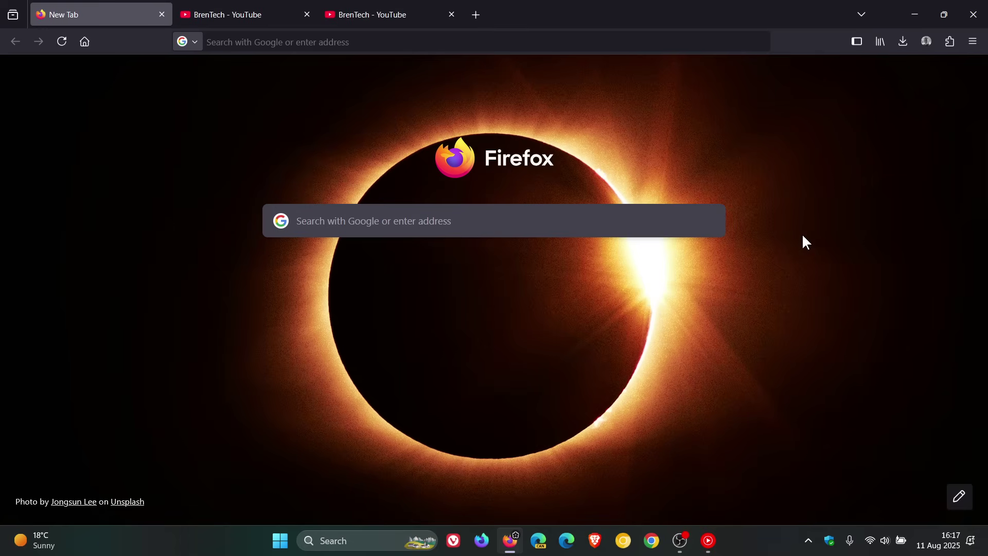
Step: Start a new tab group from the third BrenTech tab and accept AI's suggested matching BrenTech tab
right_click(406, 11)
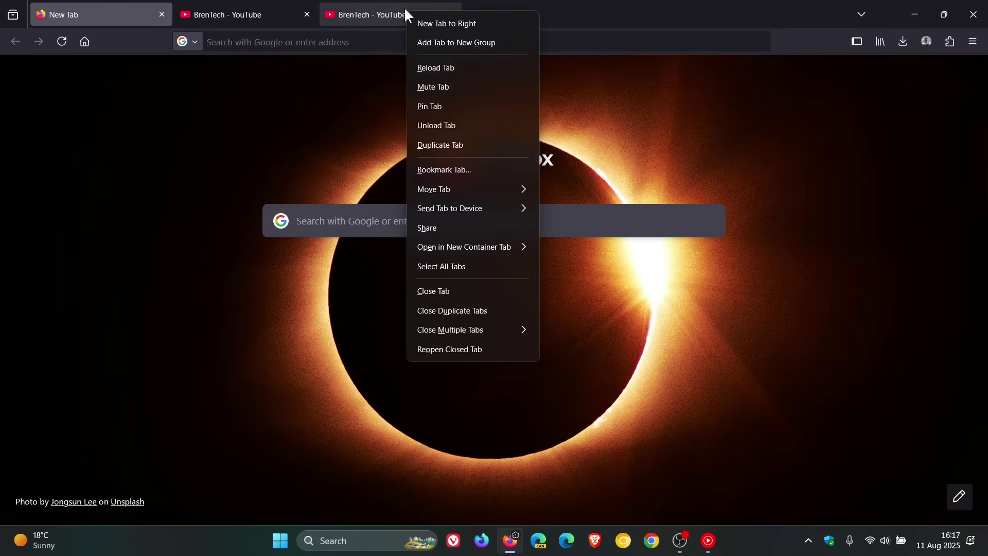
left_click(433, 42)
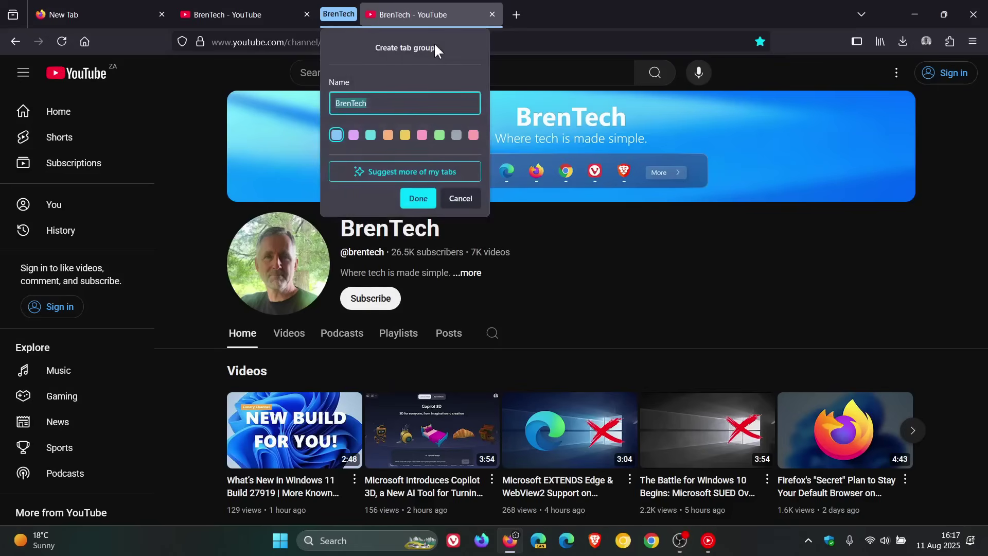
left_click(376, 172)
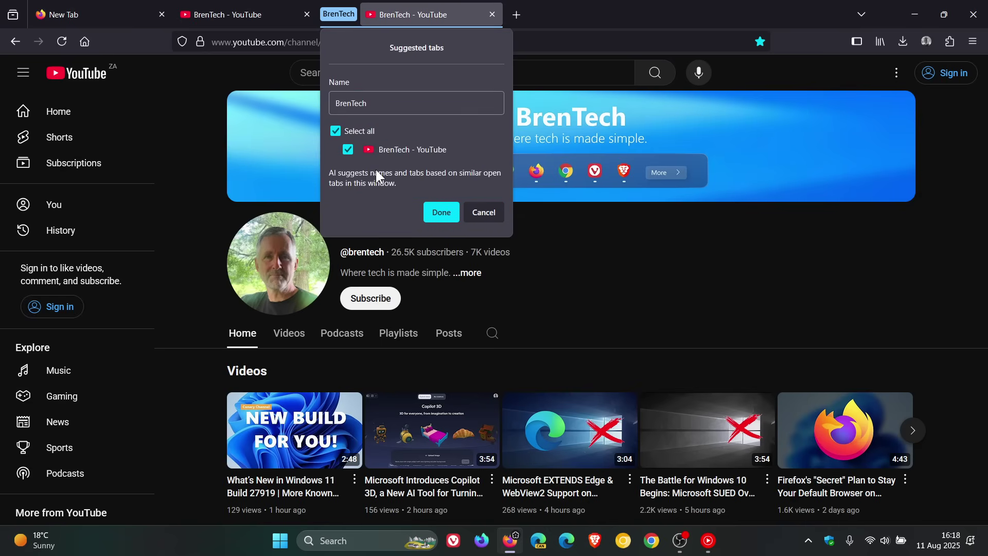
left_click(427, 212)
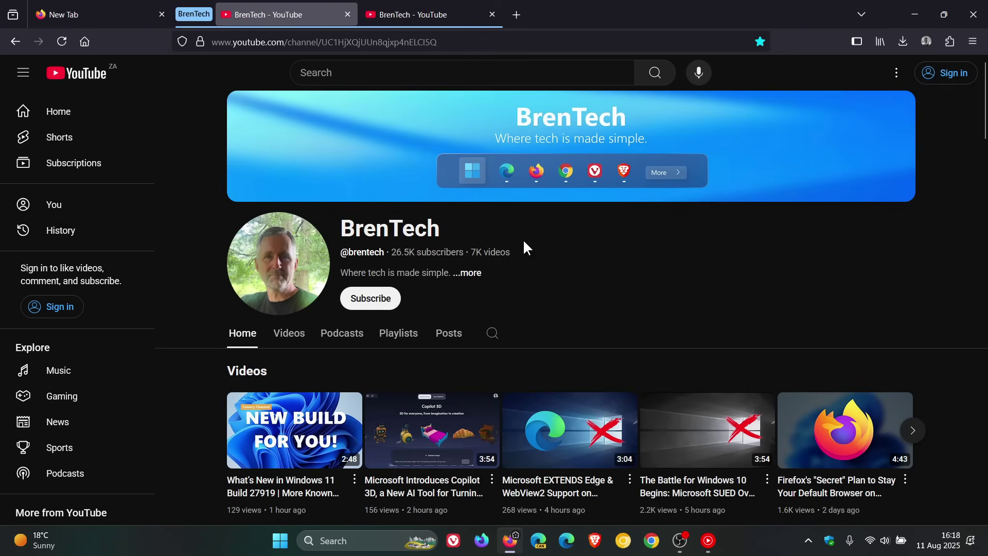
left_click(517, 15)
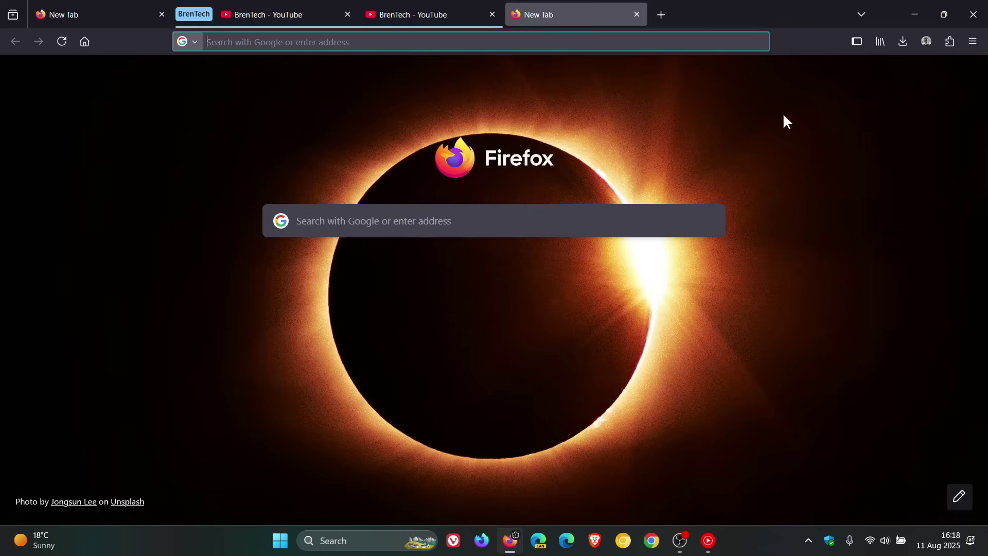
left_click(979, 45)
left_click(885, 421)
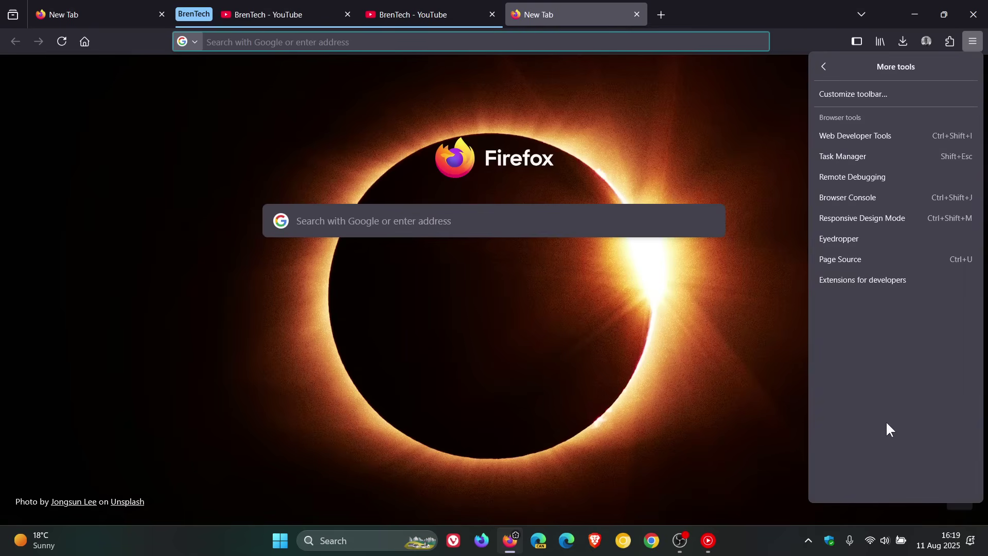
left_click(864, 157)
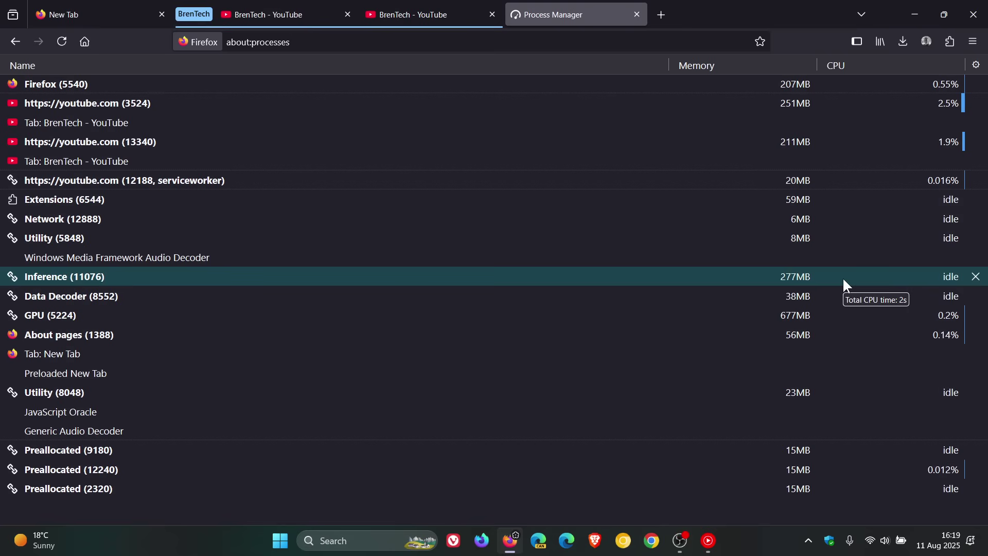
left_click(637, 14)
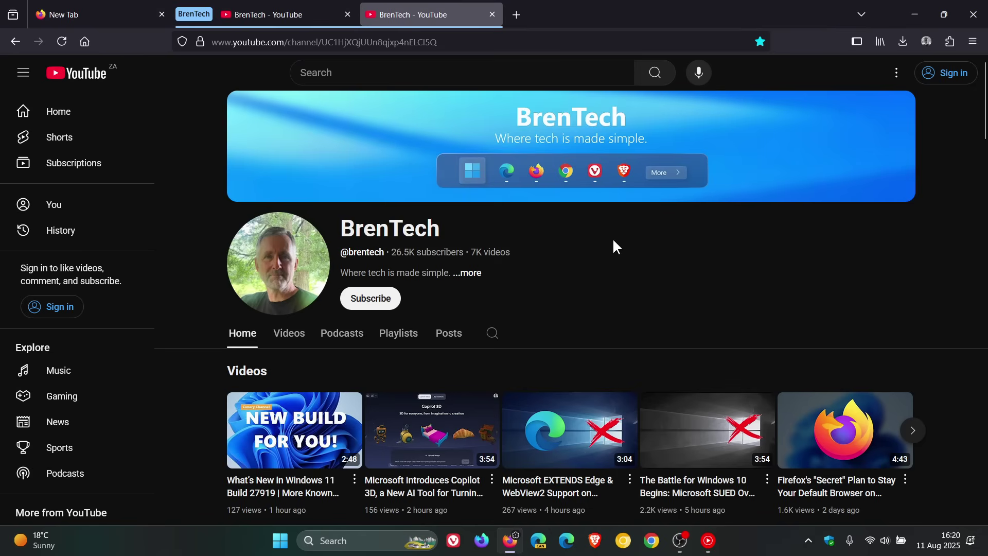
Step: Switch to the New Tab page with the eclipse background at the far left of the tab strip
left_click(93, 16)
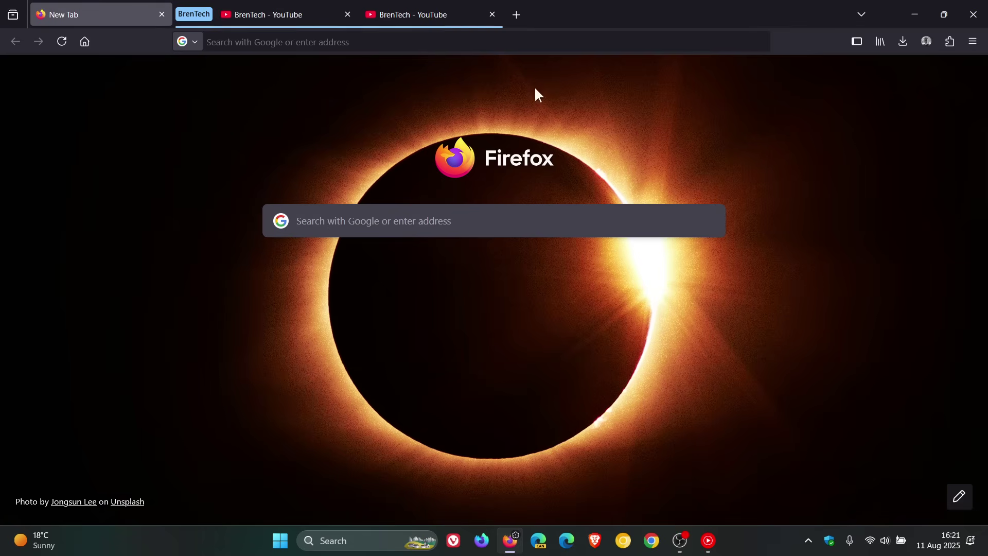
Step: Remove the third and second BrenTech tabs from the BrenTech tab group
right_click(432, 12)
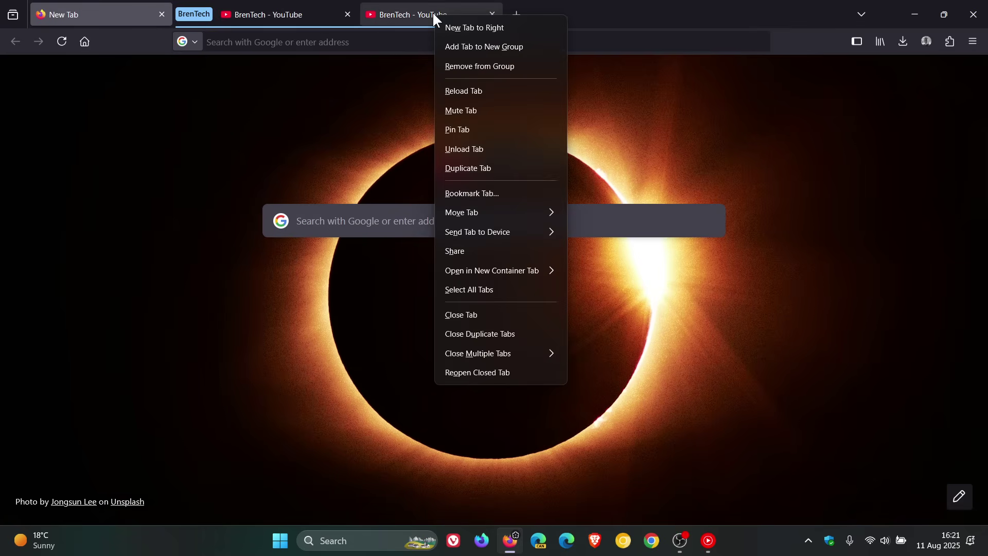
left_click(474, 65)
right_click(289, 12)
left_click(334, 65)
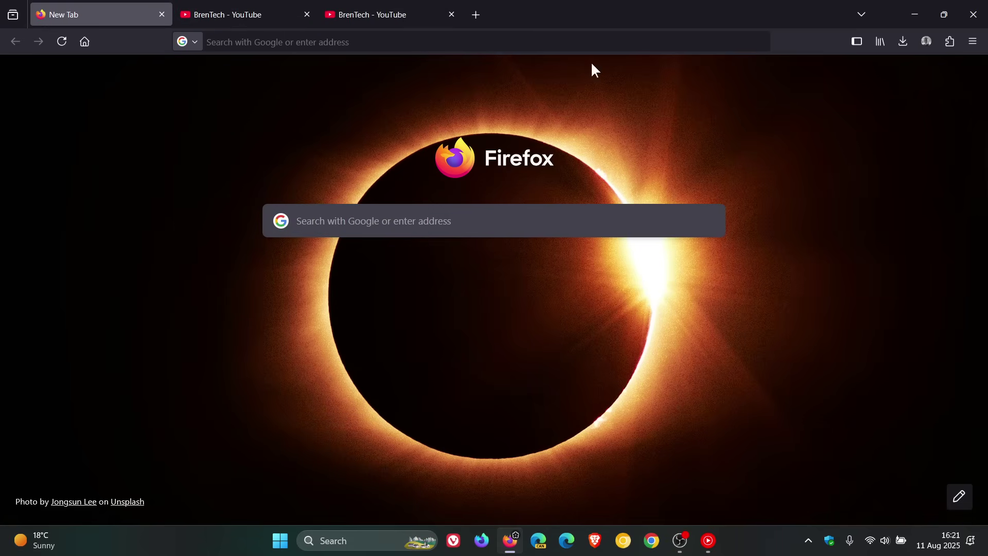
Step: In Settings under Tabs, turn off using AI to suggest tabs and tab group names
left_click(972, 46)
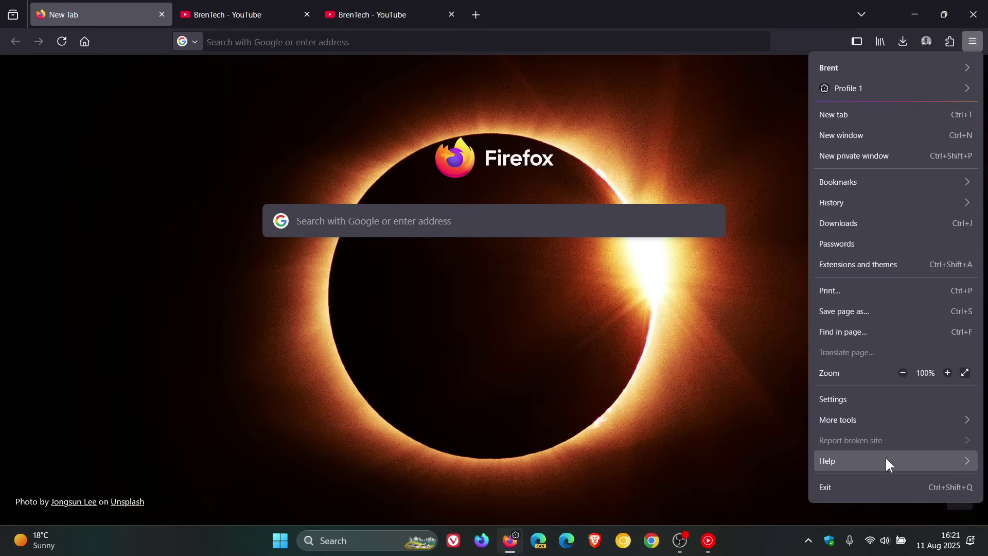
left_click(887, 398)
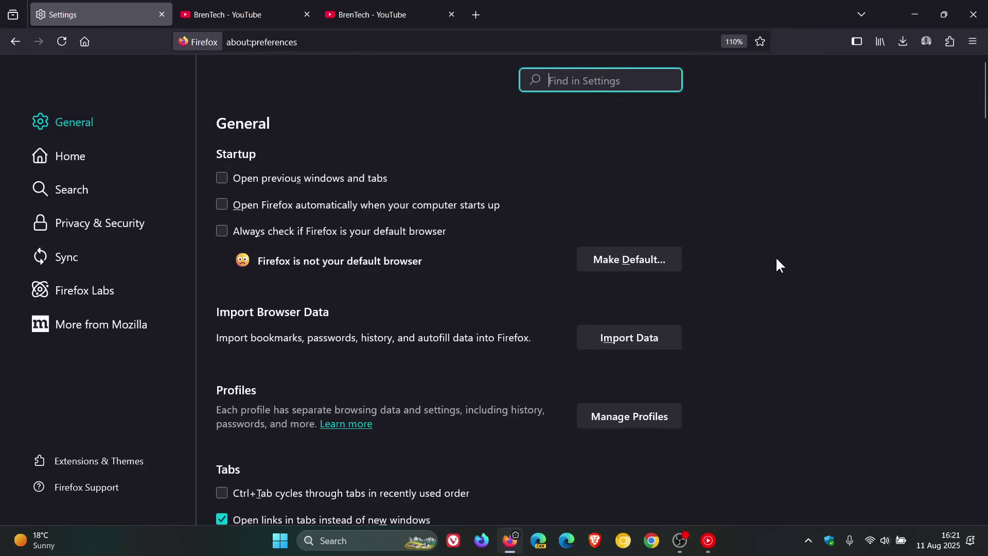
scroll(780, 265, "down", 6)
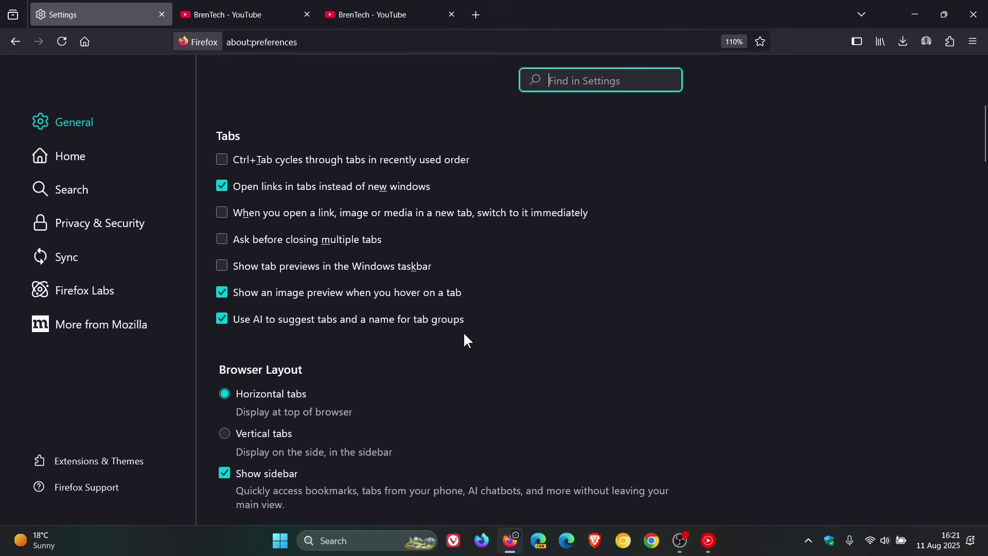
left_click(222, 319)
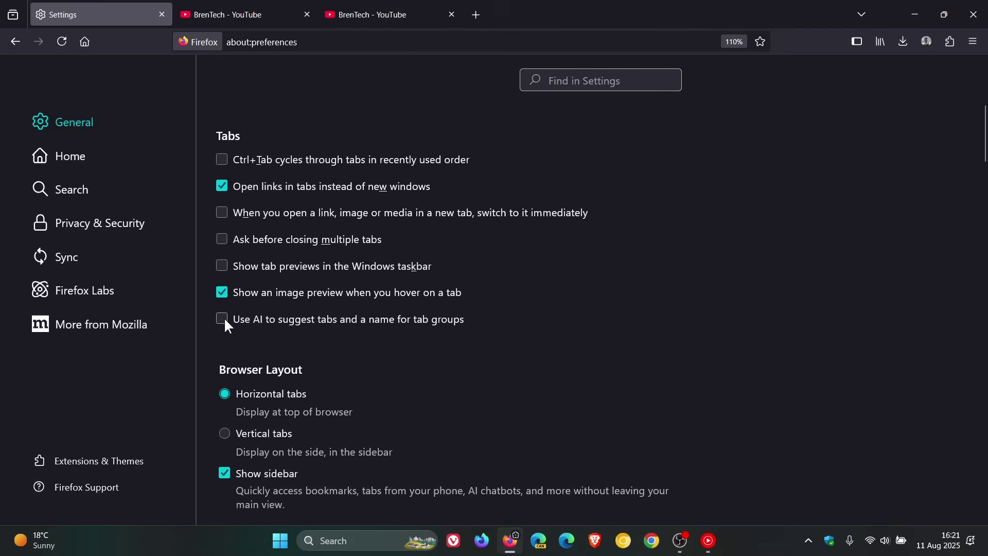
Step: Start a new group from the third BrenTech tab to confirm no AI suggest option appears, then abandon it
right_click(383, 18)
left_click(430, 49)
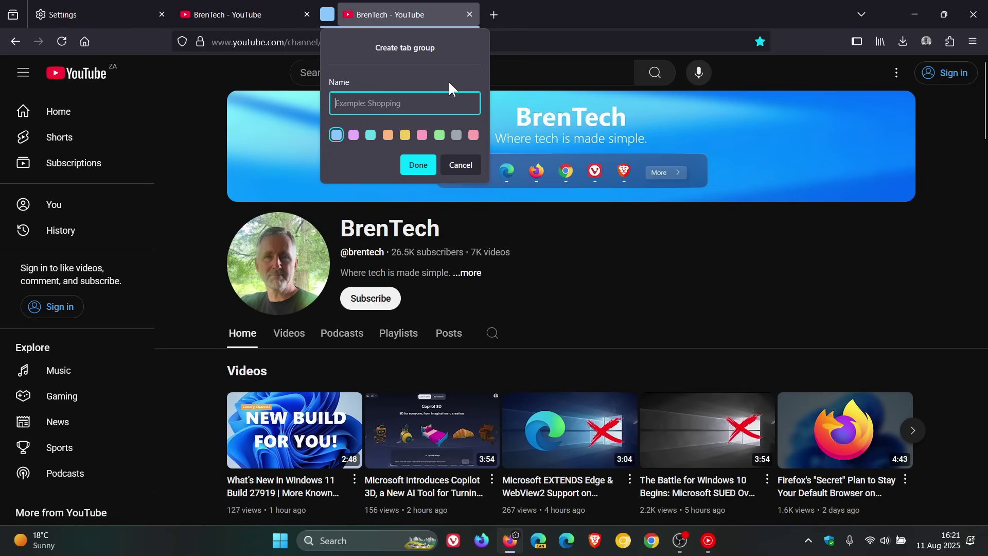
left_click(495, 16)
Step: Confirm the Process Manager lists no Inference process, then ungroup the YouTube tab
left_click(974, 43)
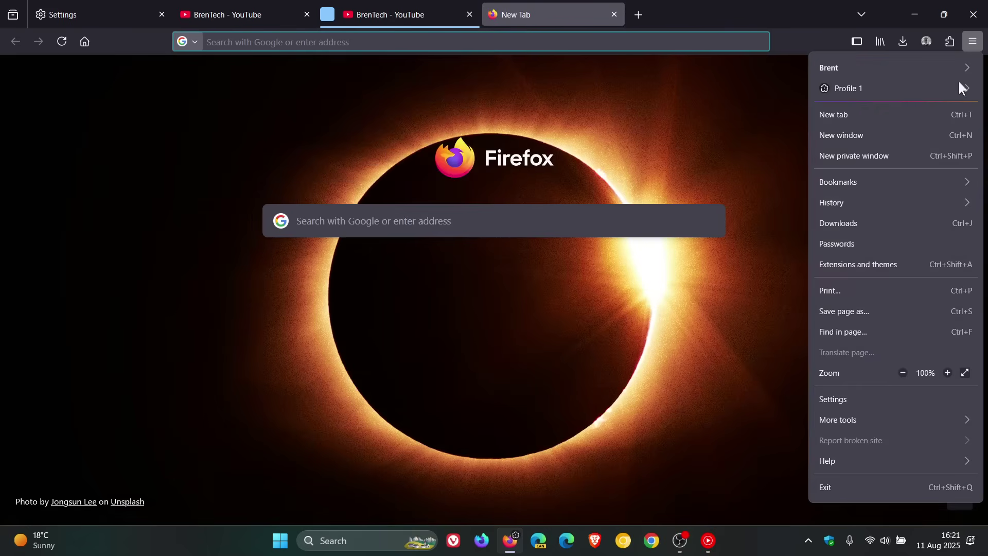
left_click(872, 420)
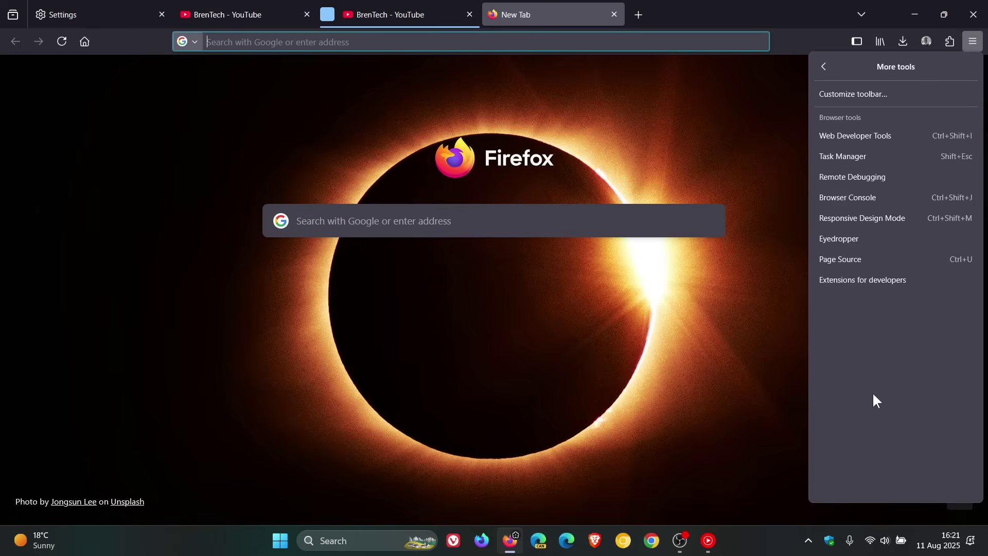
left_click(858, 154)
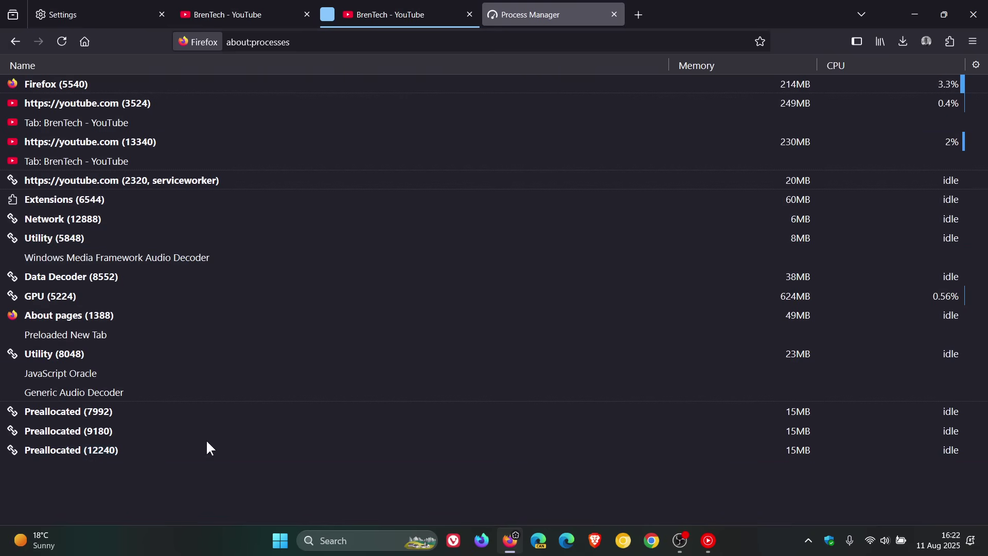
left_click(615, 15)
right_click(415, 15)
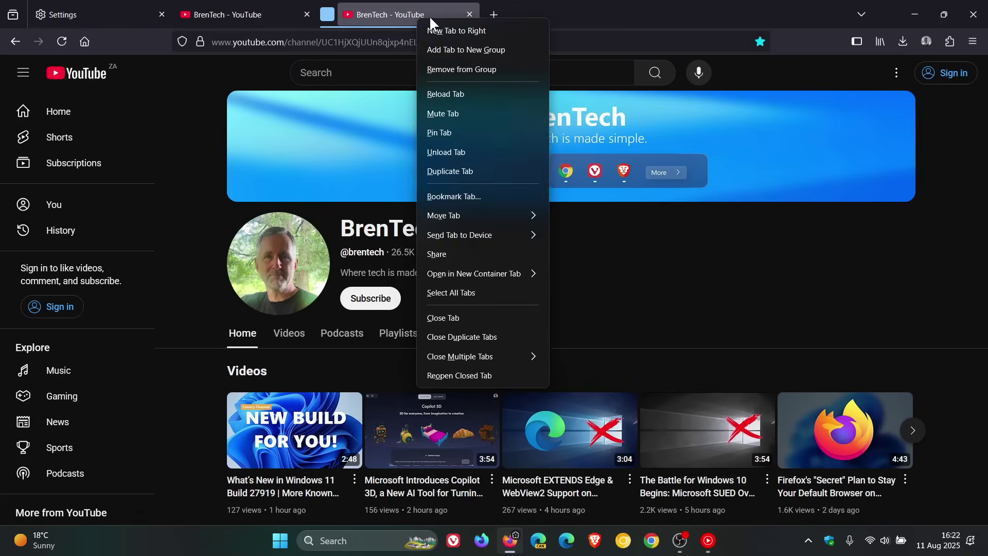
left_click(452, 68)
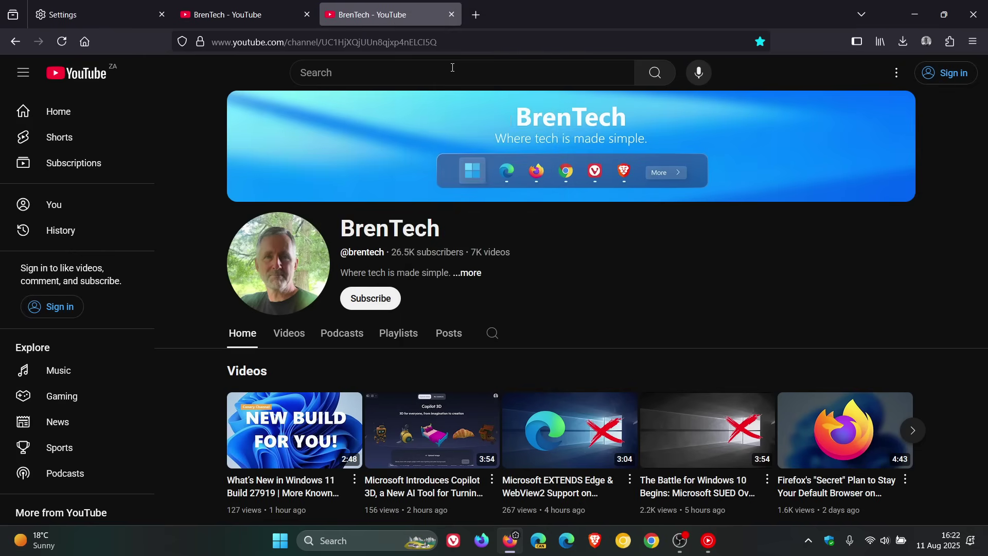
left_click(103, 15)
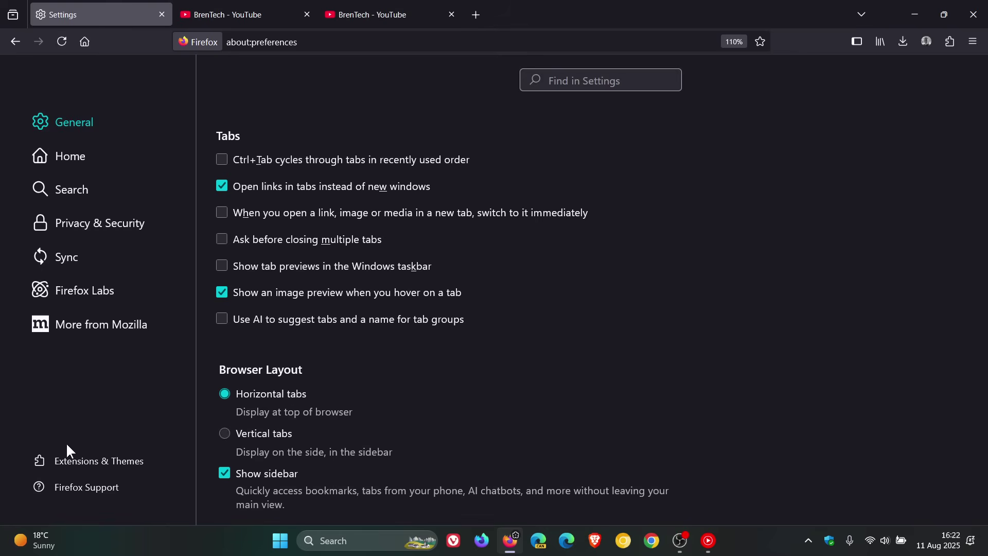
left_click(83, 456)
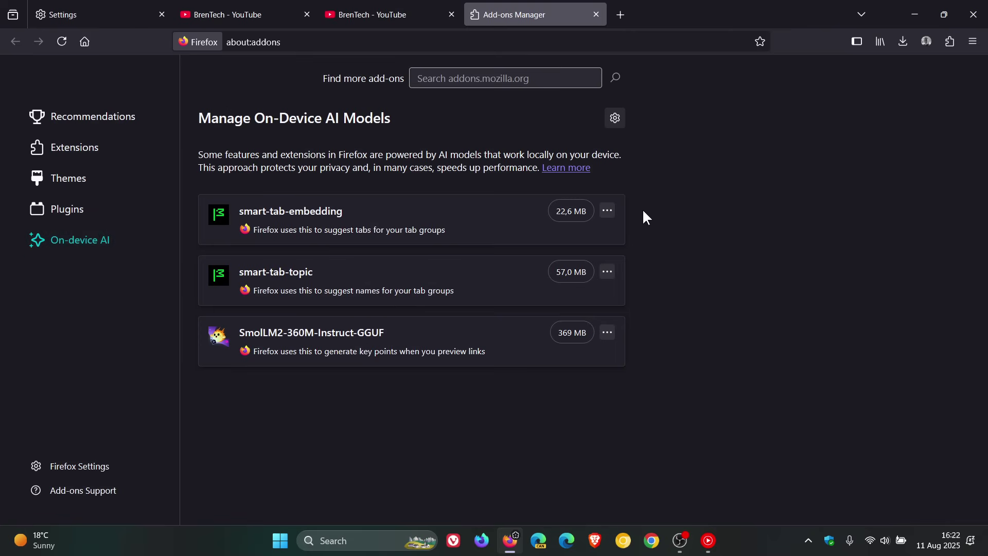
left_click(608, 209)
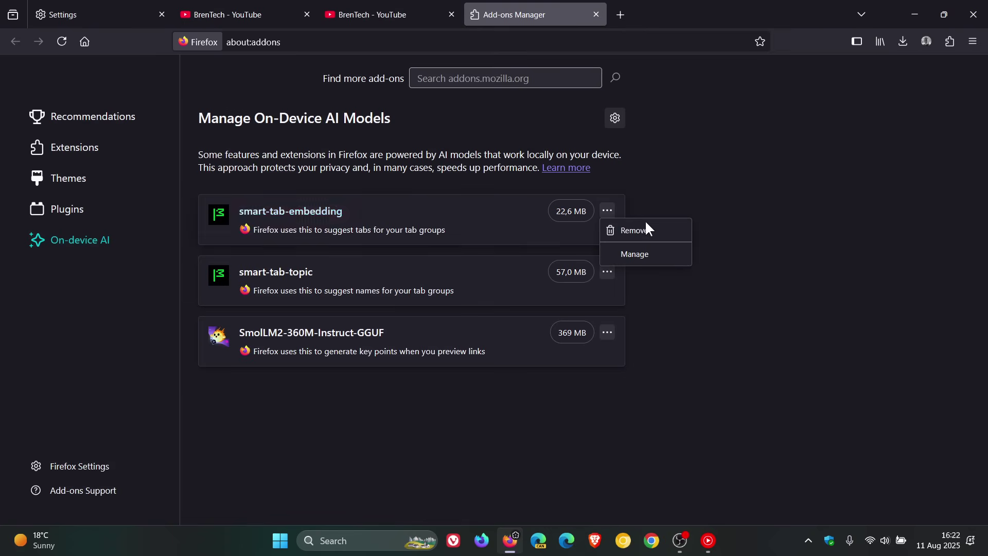
left_click(840, 258)
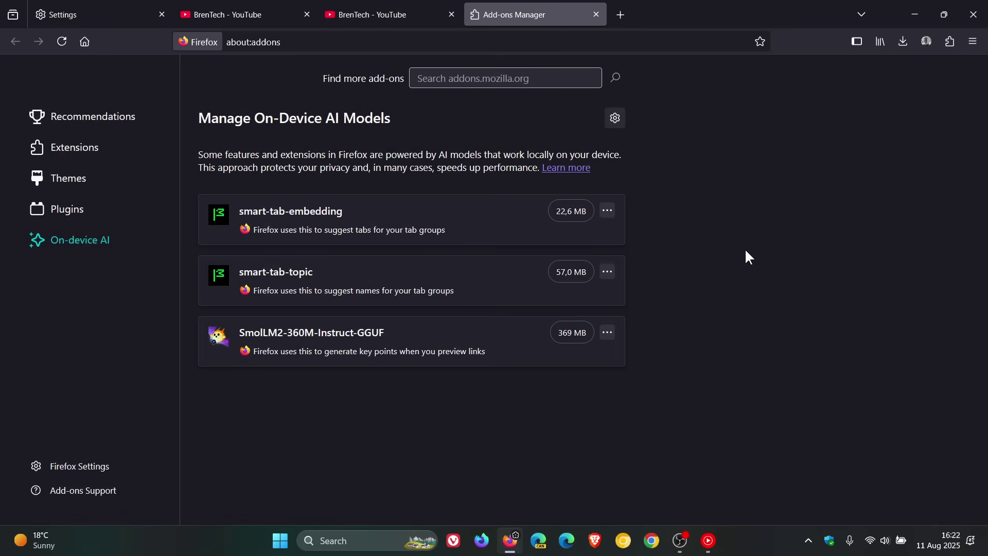
Step: Show the sidebar's Customize panel listing AI chatbot, then begin typing about: in the address bar
left_click(856, 43)
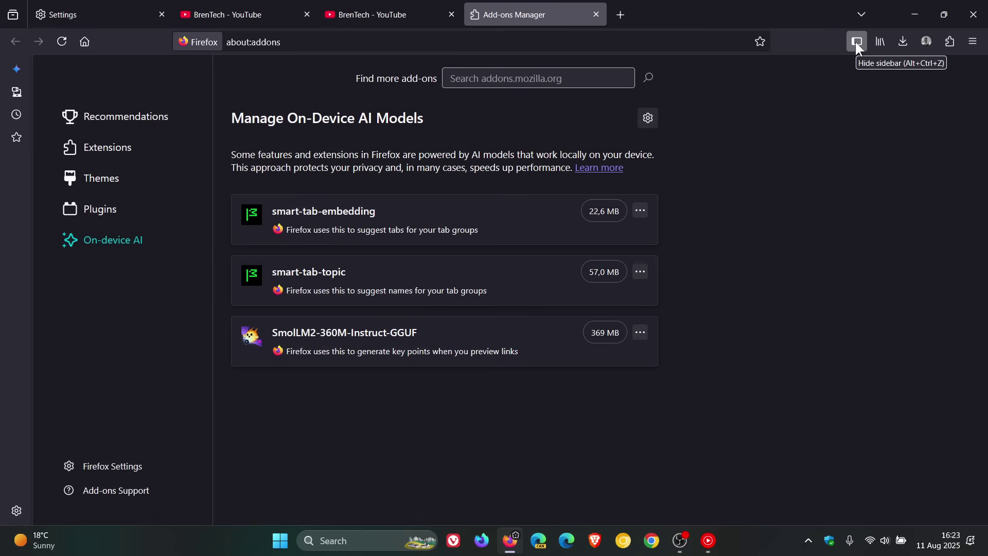
left_click(16, 511)
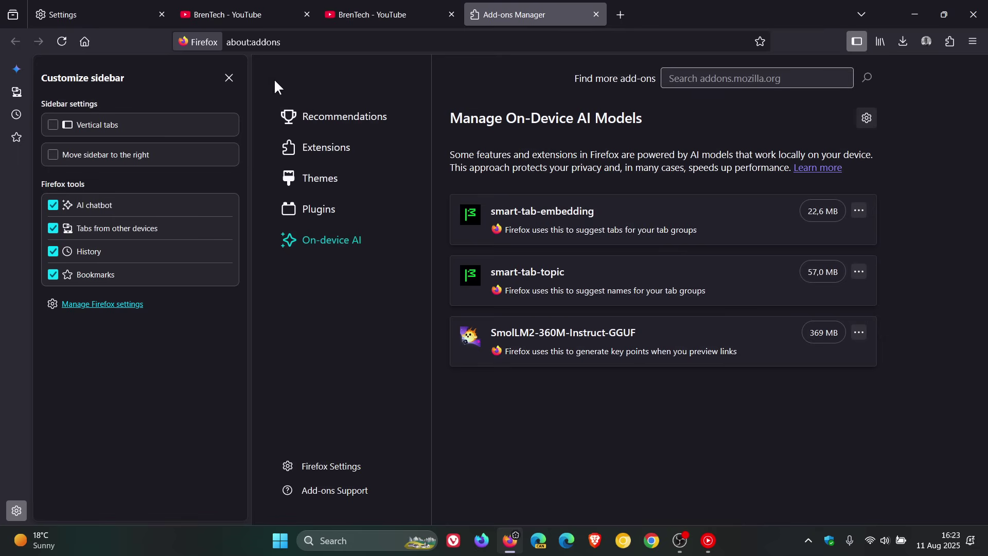
left_click(271, 42)
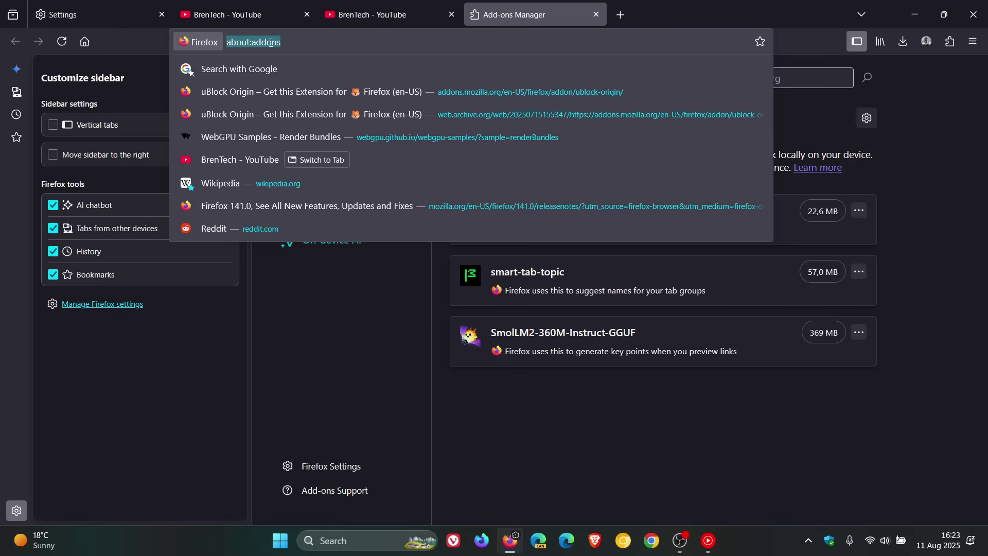
type("a")
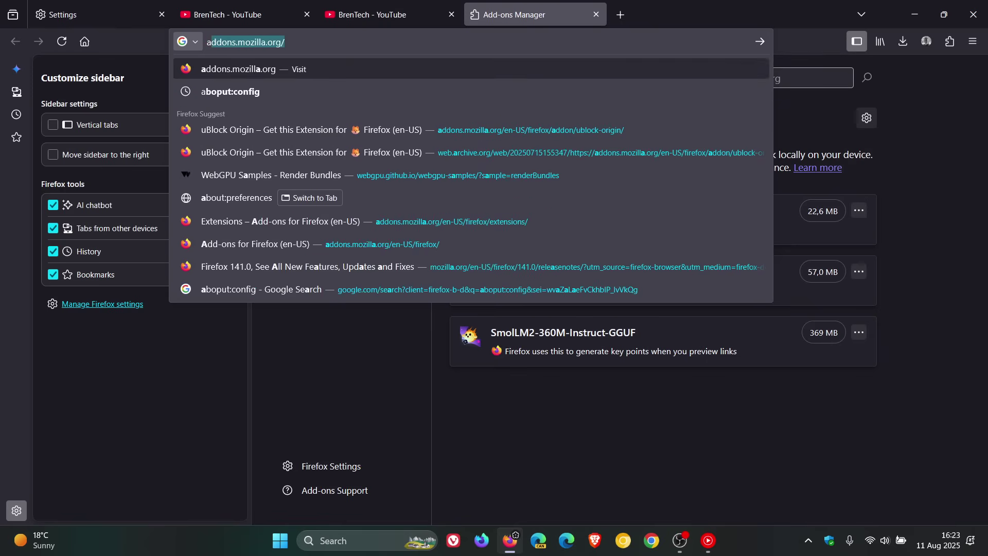
type("bou")
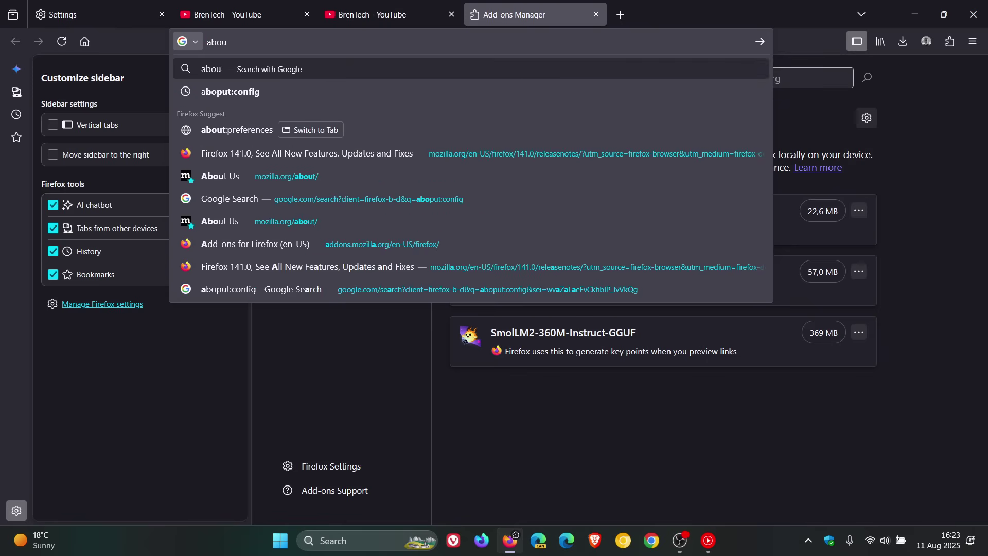
type("t:")
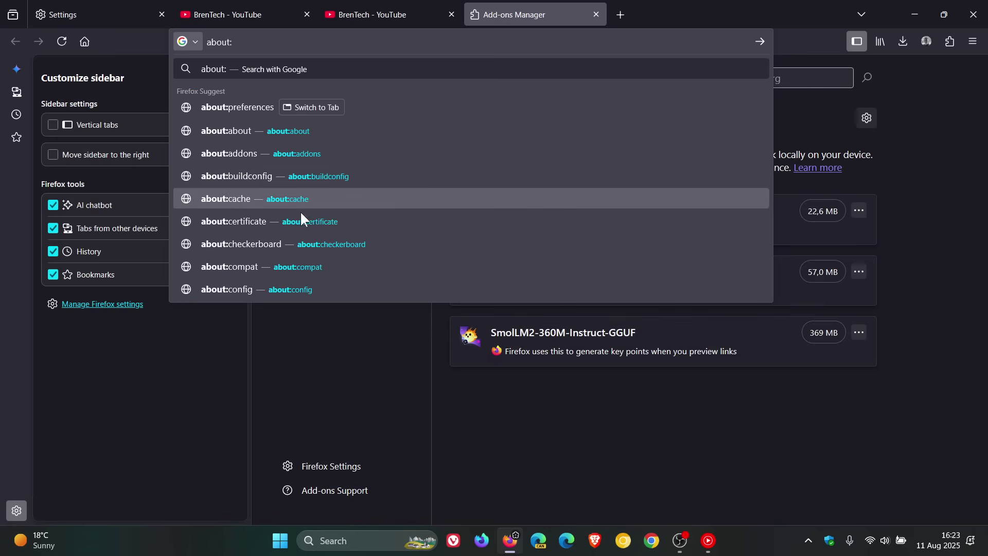
Step: Open about:config, accept the risk warning, filter on browser.ml, and set browser.ml.chat.enabled to false
left_click(310, 289)
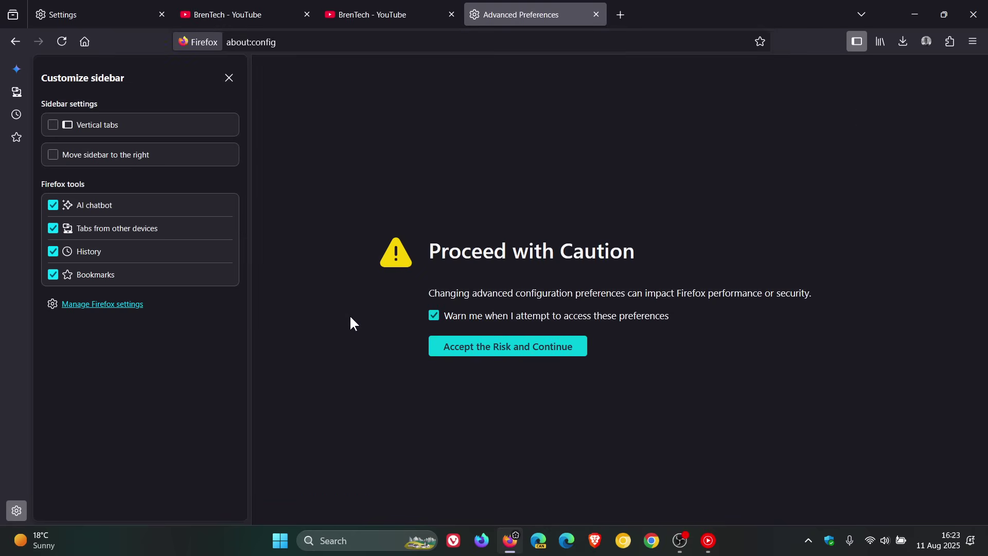
left_click(229, 78)
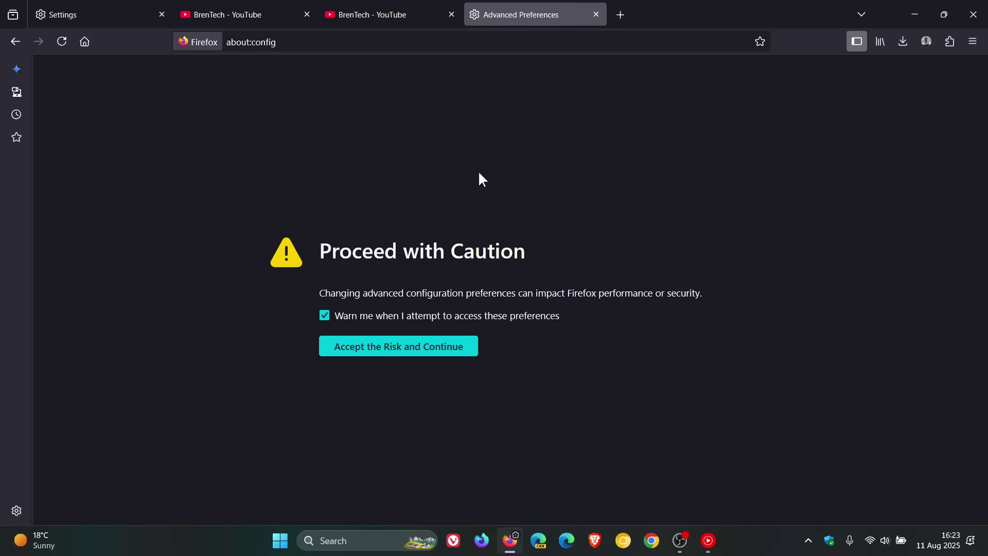
left_click(863, 36)
left_click(394, 348)
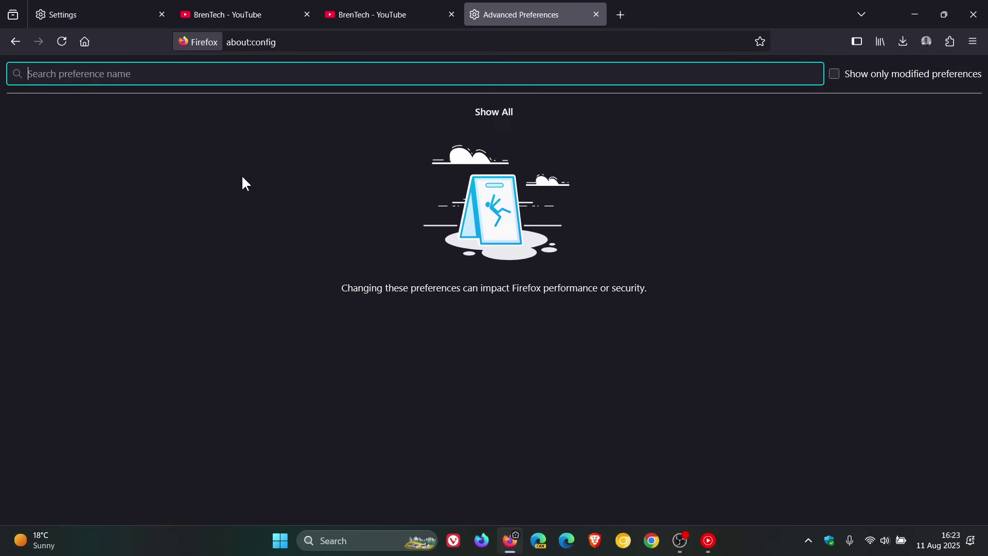
type("brows")
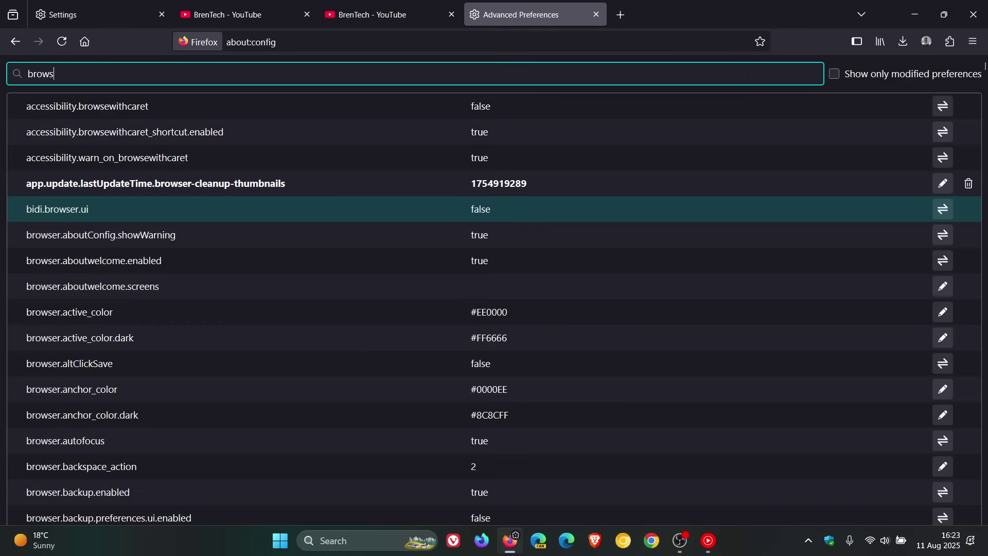
type("er.ml")
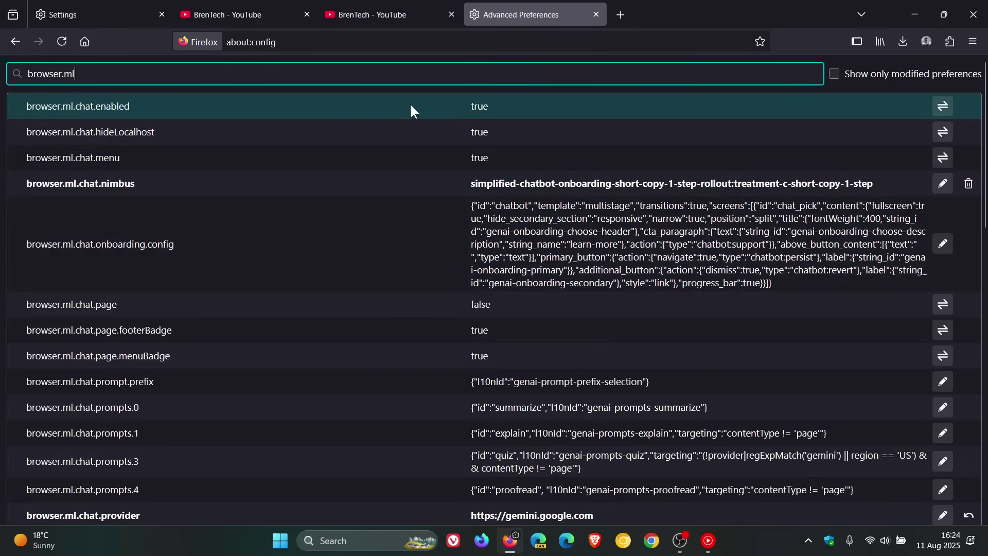
double_click(482, 107)
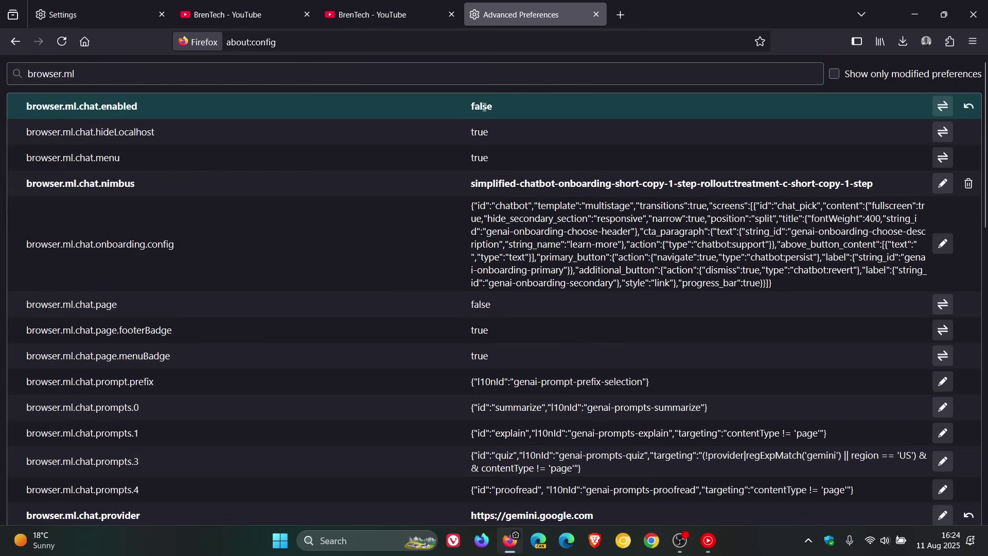
Step: Verify the AI chatbot no longer appears among the Customize sidebar tools
left_click(855, 41)
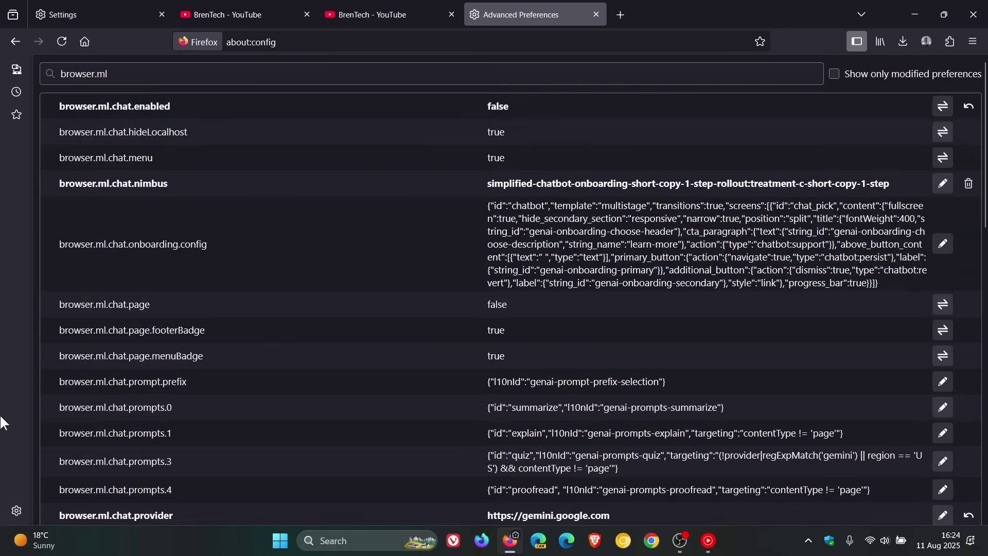
left_click(16, 512)
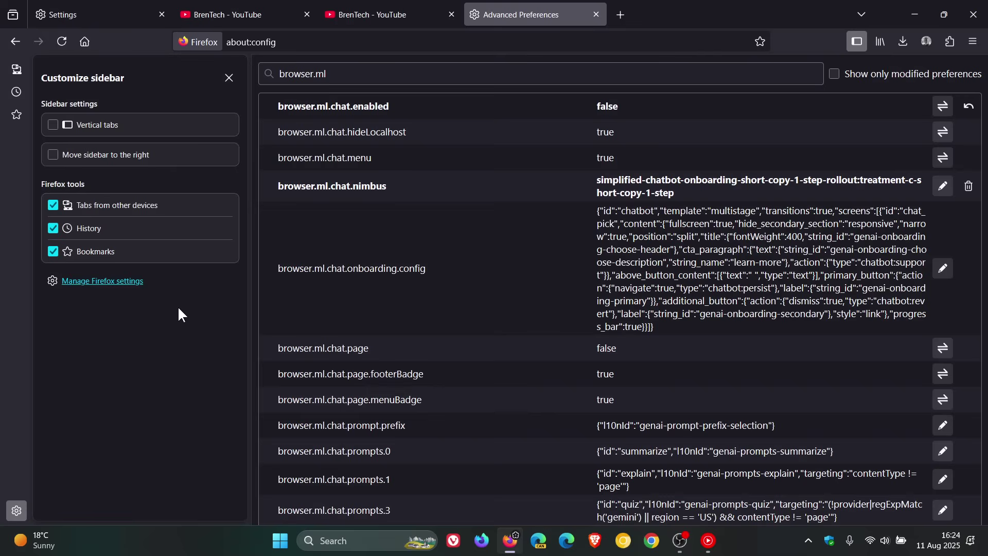
left_click(858, 42)
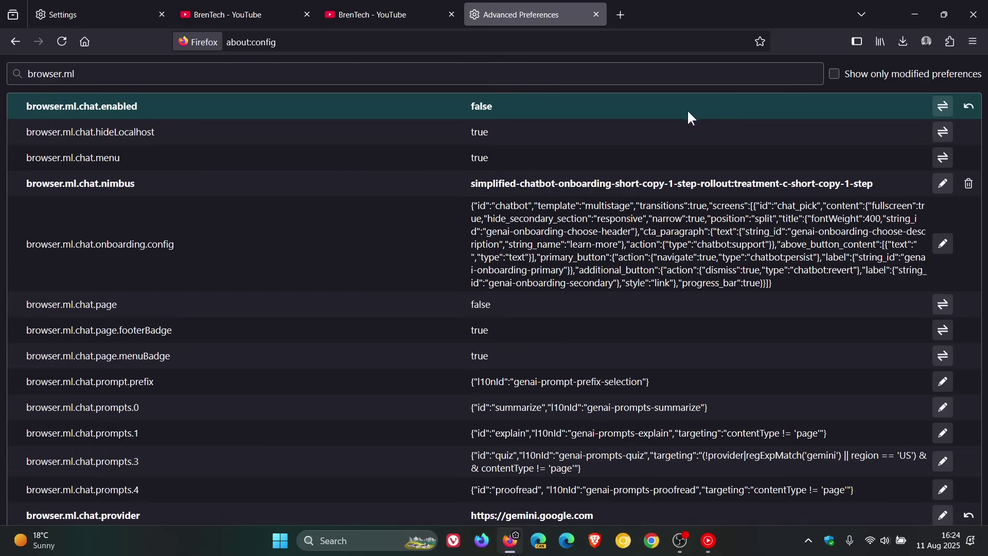
left_click(317, 76)
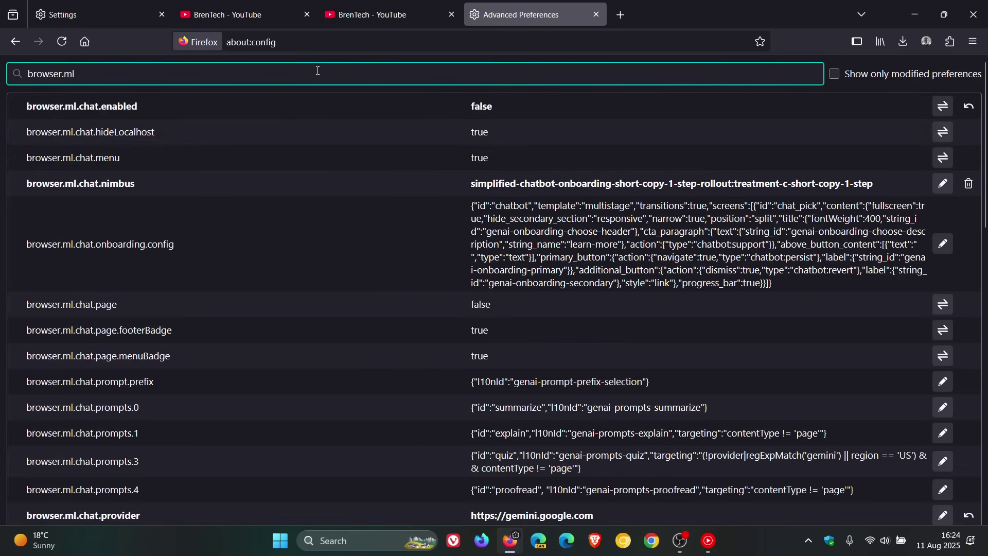
Step: Set browser.tabs.groups.smart.enabled to false, then start a new tab group for a BrenTech YouTube tab
key("BackSpace")
key("BackSpace")
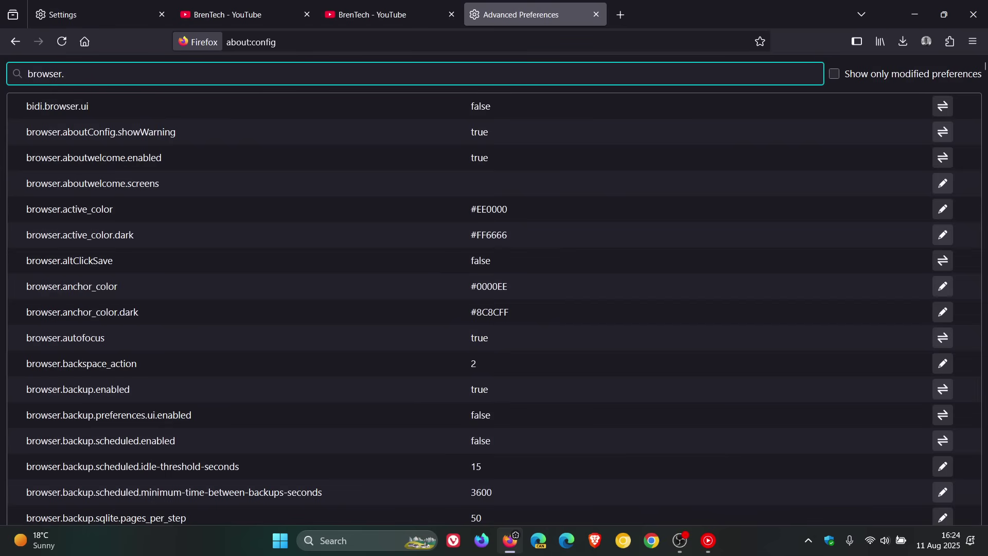
type("ta")
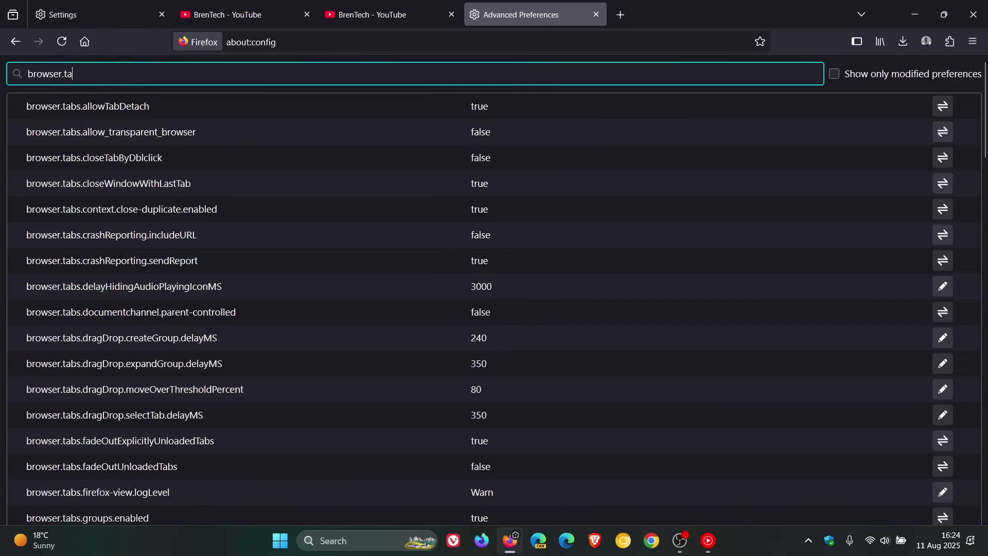
type("bs.g")
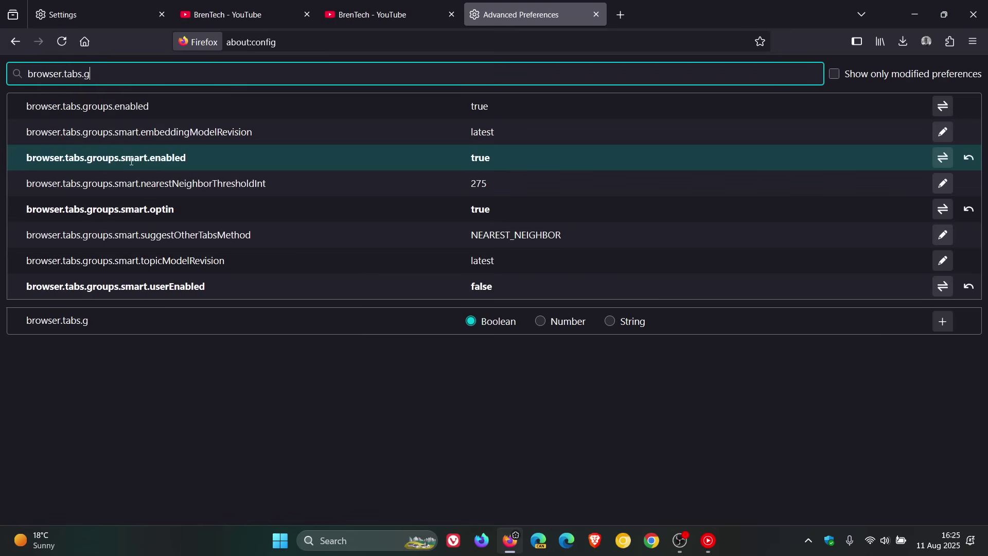
double_click(484, 156)
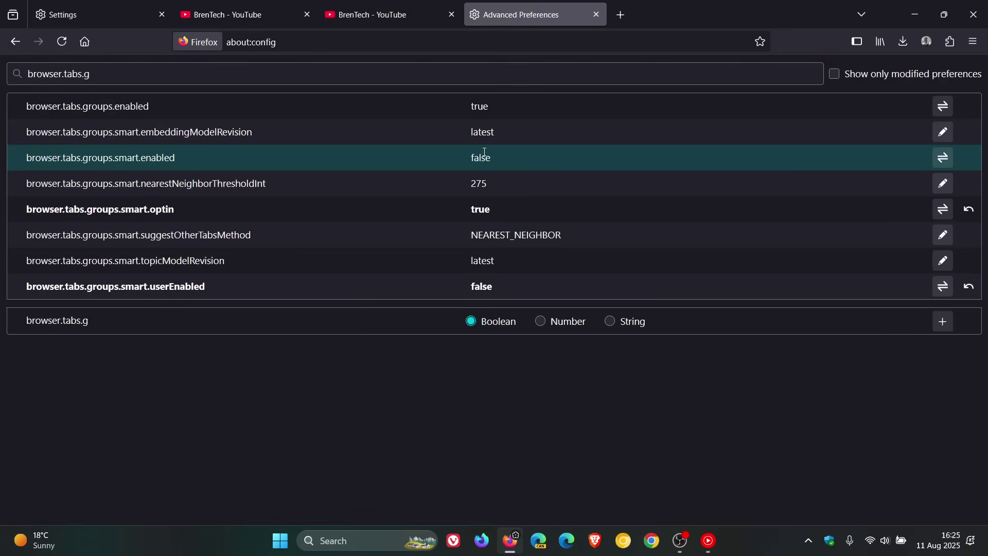
right_click(392, 14)
left_click(431, 48)
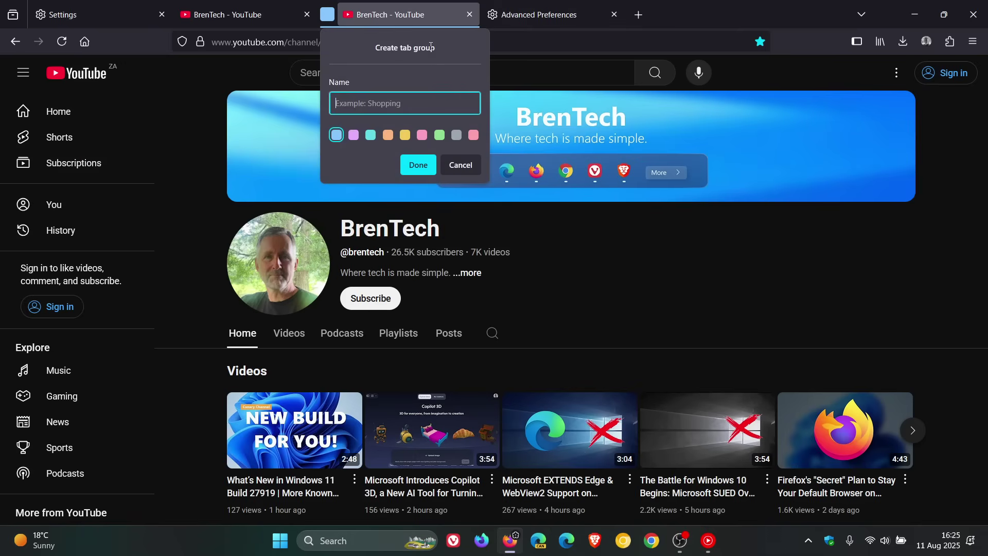